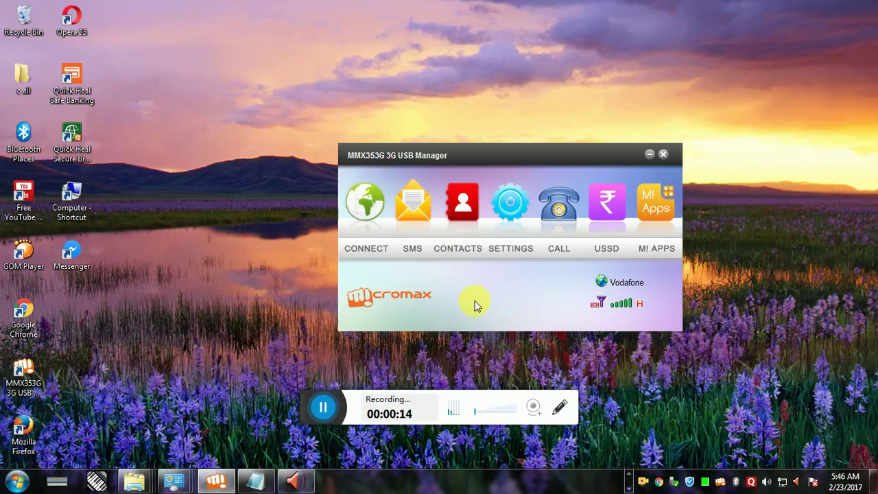
left_click_drag(491, 298, 477, 302)
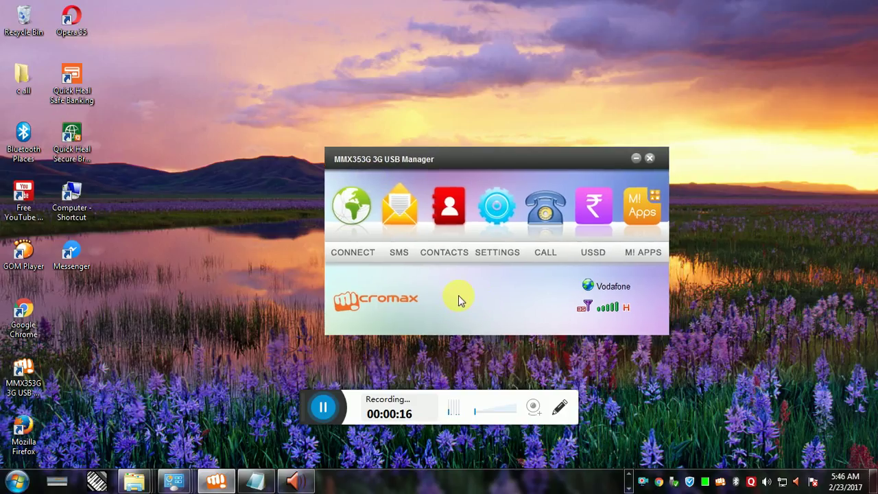
left_click_drag(368, 268, 427, 272)
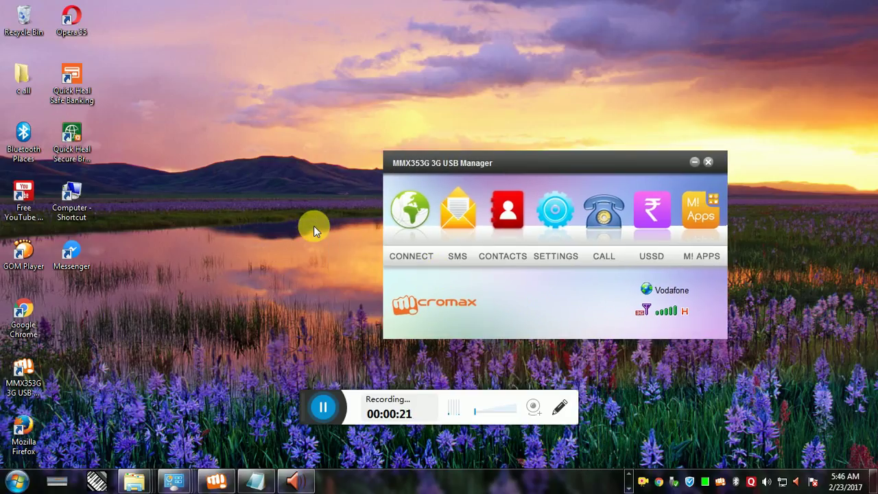
right_click(287, 200)
left_click(320, 235)
left_click_drag(441, 270, 407, 266)
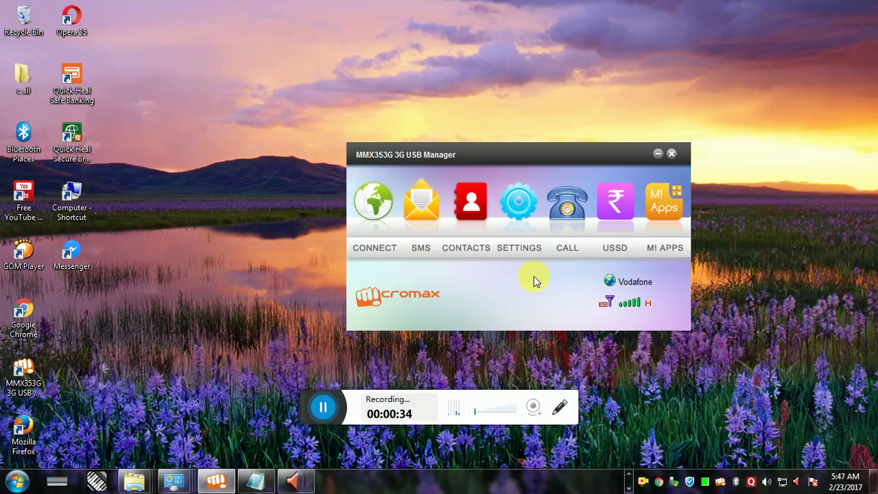
left_click_drag(492, 278, 559, 267)
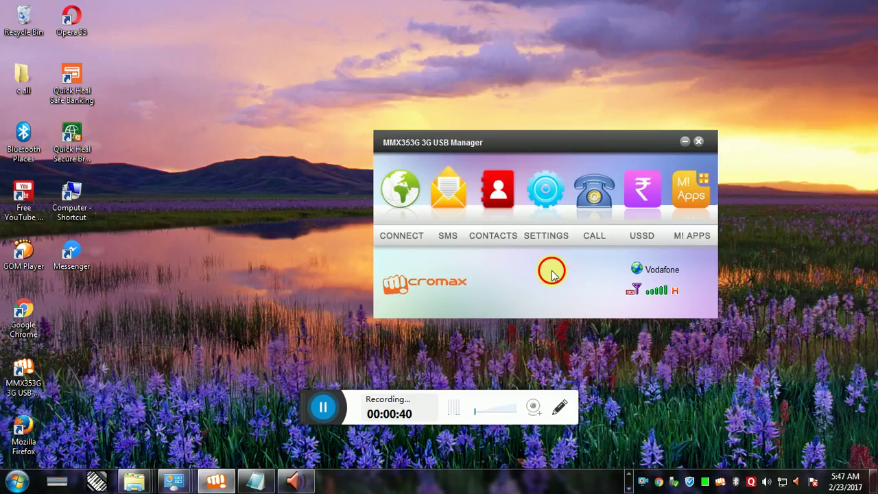
left_click_drag(552, 273, 545, 270)
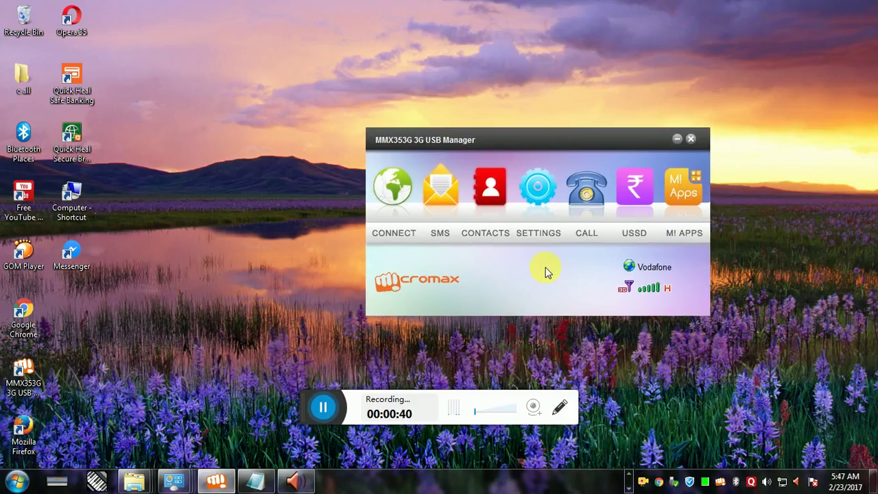
Step: Minimise the MMX353G 3G USB Manager window and bring it back onto the desktop
left_click(677, 140)
double_click(27, 383)
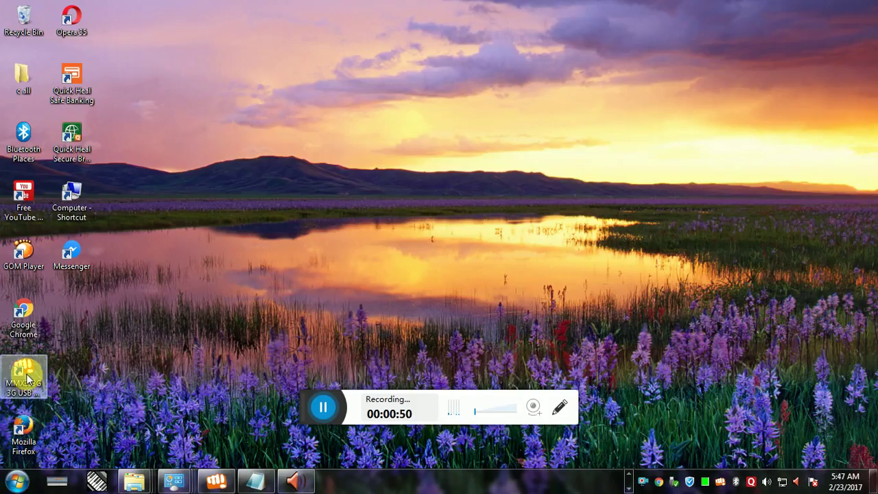
left_click(27, 379)
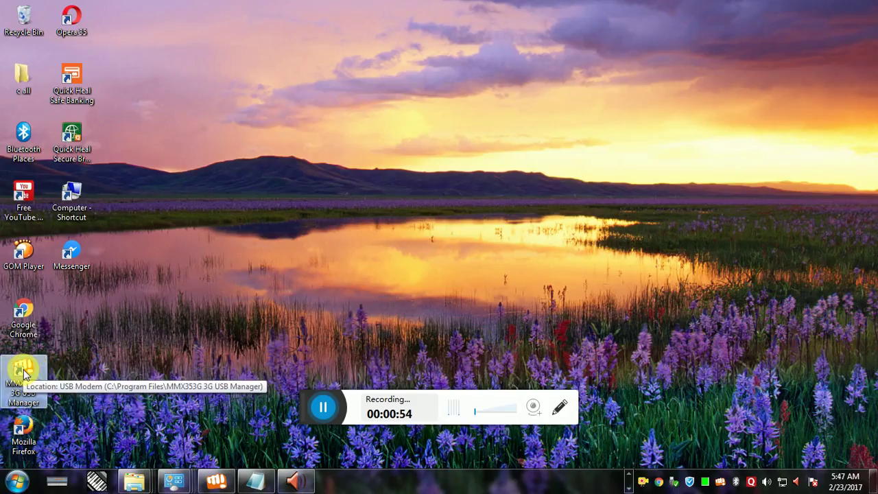
double_click(28, 376)
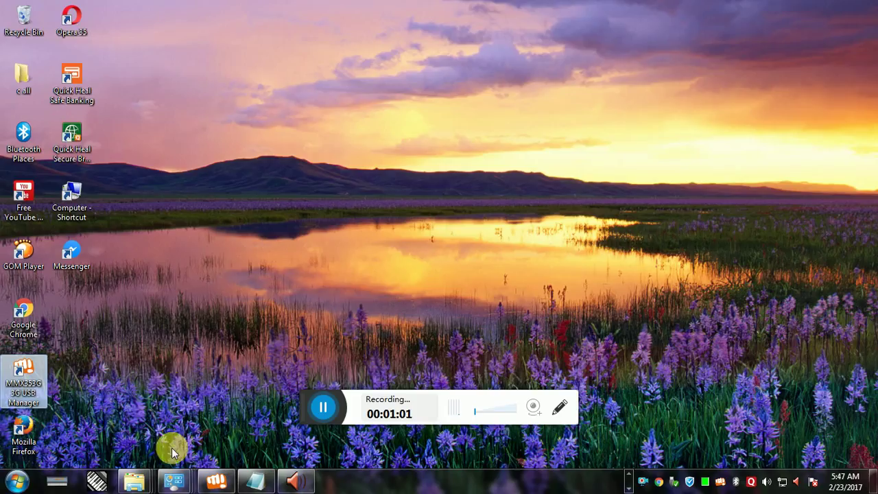
left_click(219, 480)
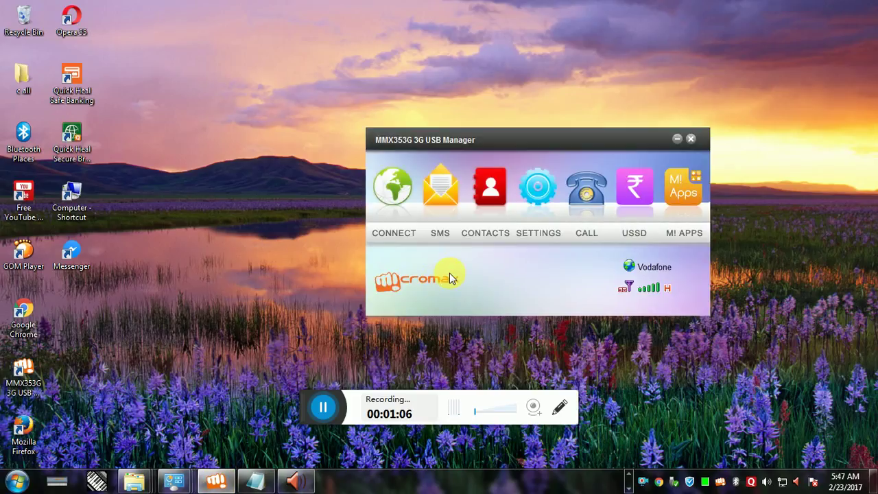
left_click_drag(450, 274, 371, 272)
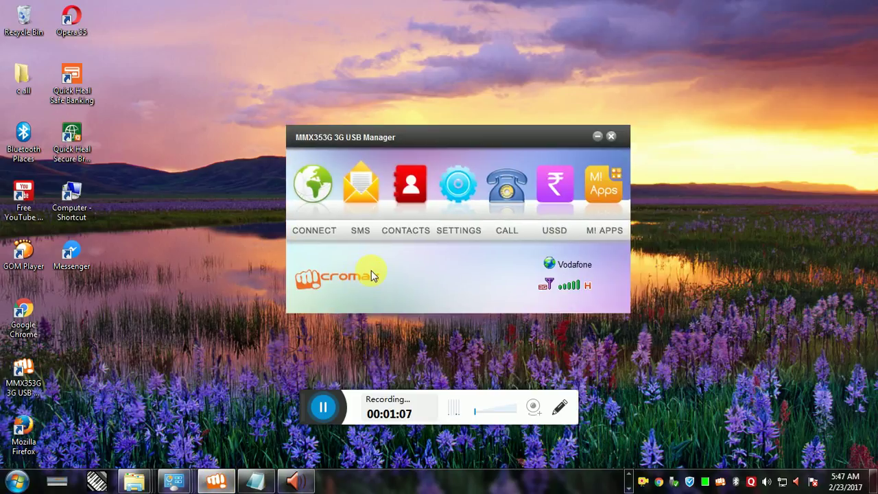
Step: Open the modem's connection profile settings and start adding a profile chosen from the predefined list
left_click(459, 185)
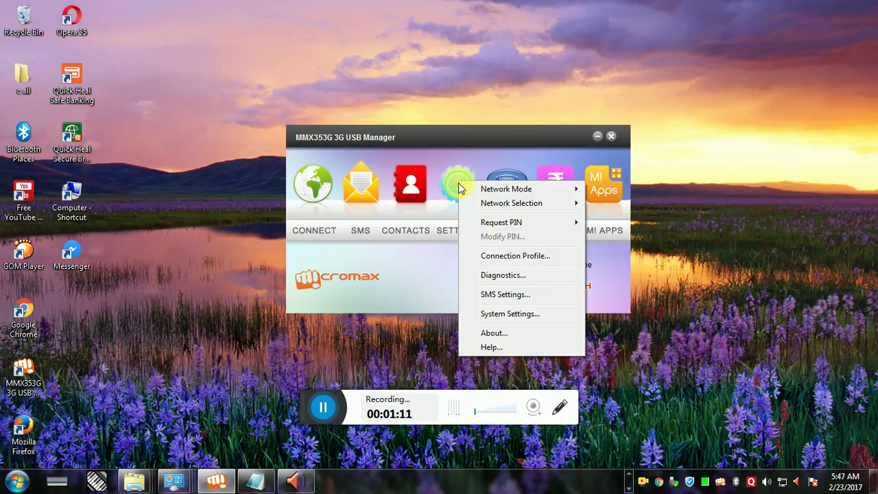
left_click(505, 256)
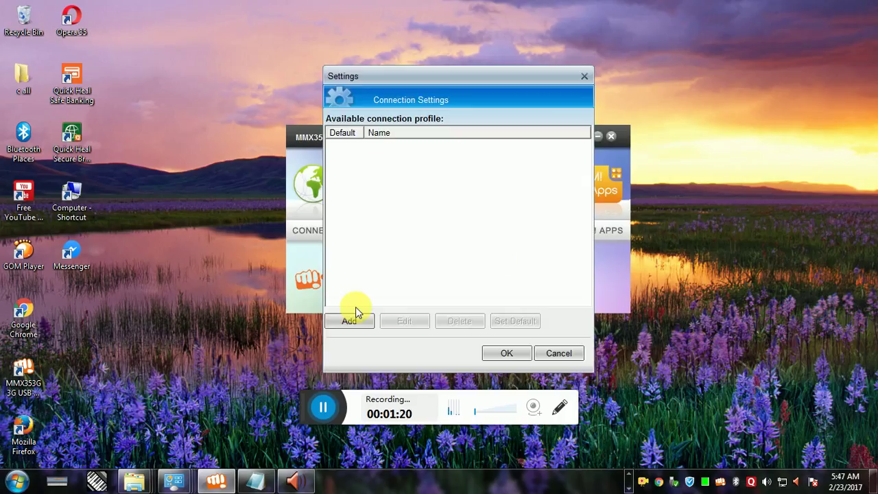
left_click(350, 321)
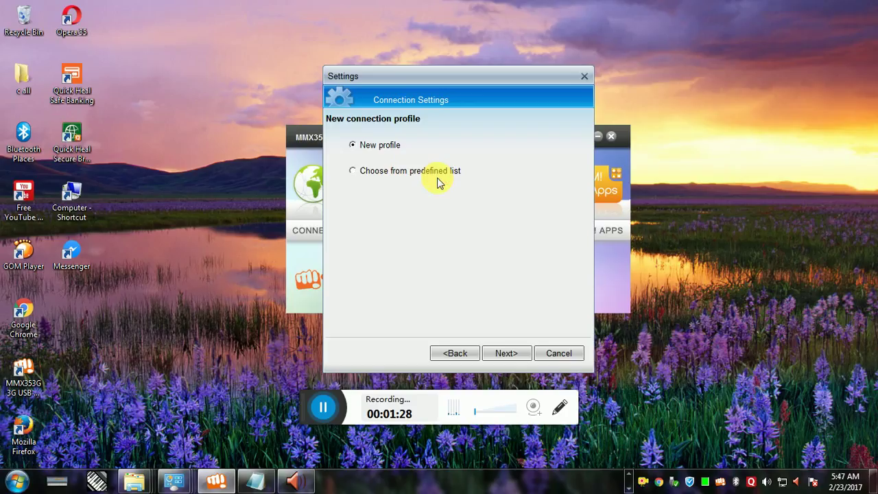
left_click(367, 173)
left_click(509, 353)
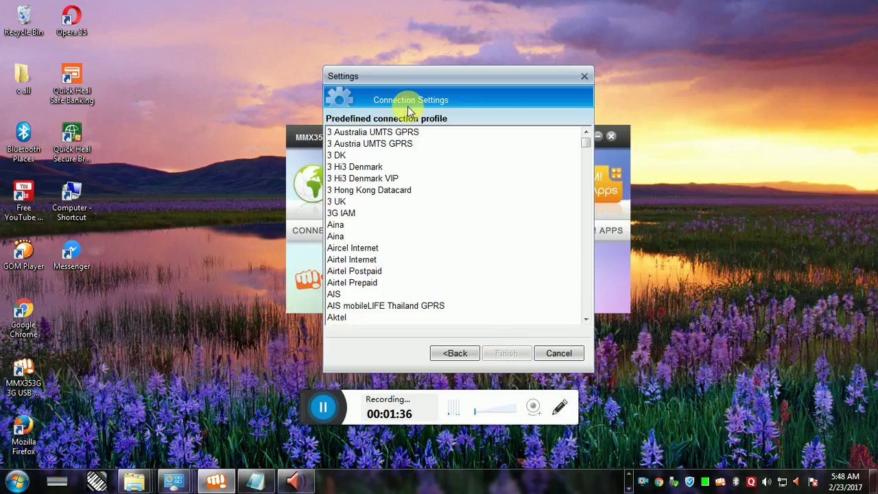
Step: Choose Vodafone Internet from the predefined connection profiles and add it to the available profiles
left_click_drag(408, 75, 290, 66)
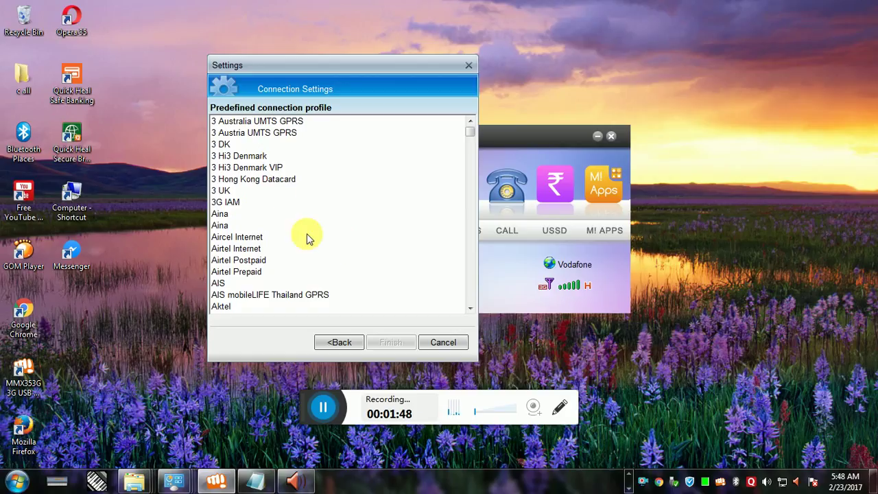
left_click(267, 237)
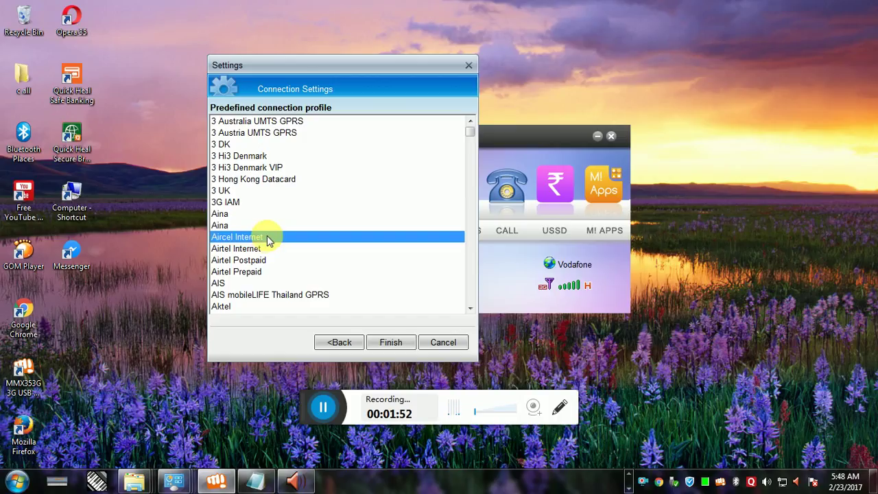
key("End")
key("Down")
key("Down")
key("Down")
key("Down")
key("Down")
key("Down")
key("Down")
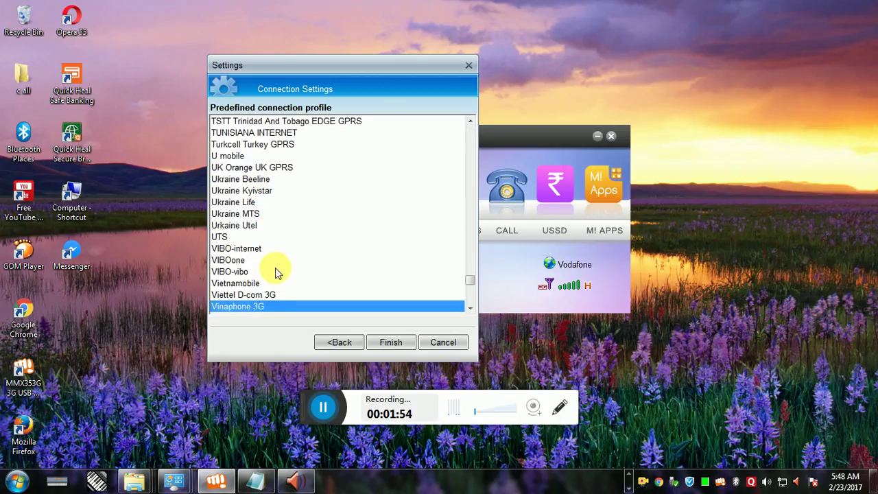
key("Down")
key("Down")
key("Down")
key("Down")
key("Down")
key("Down")
key("Down")
key("Down")
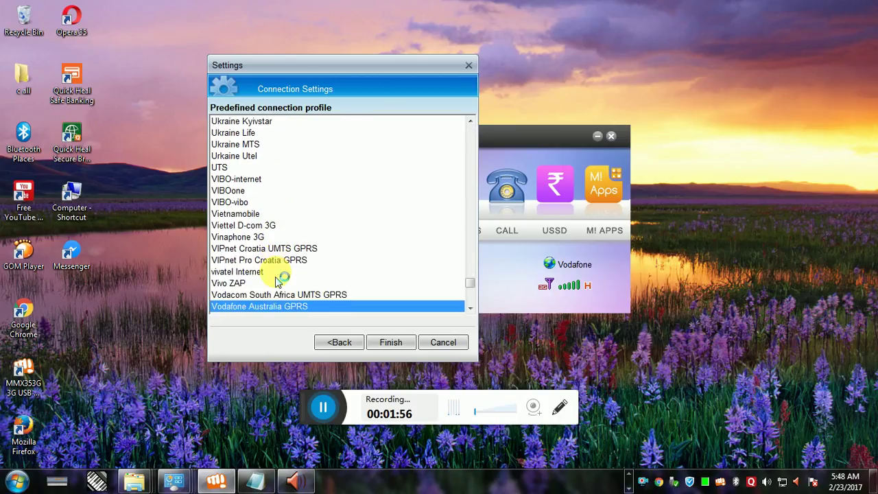
key("Down")
key("Down")
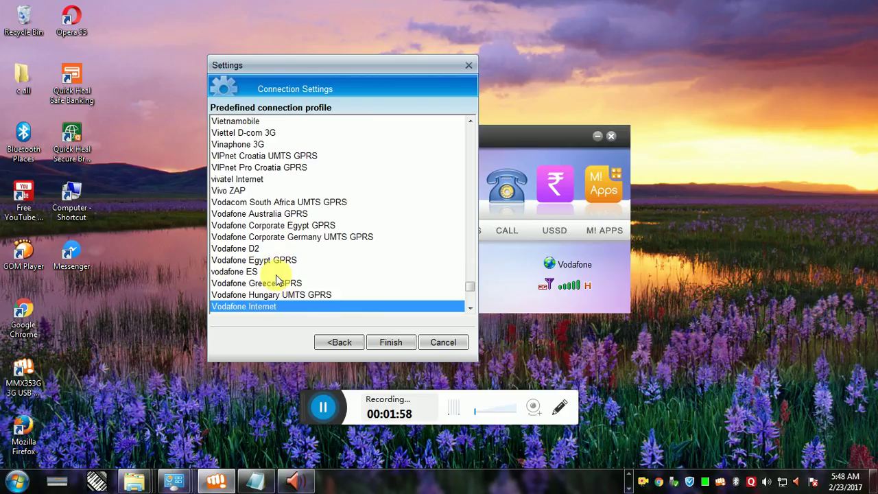
left_click(396, 341)
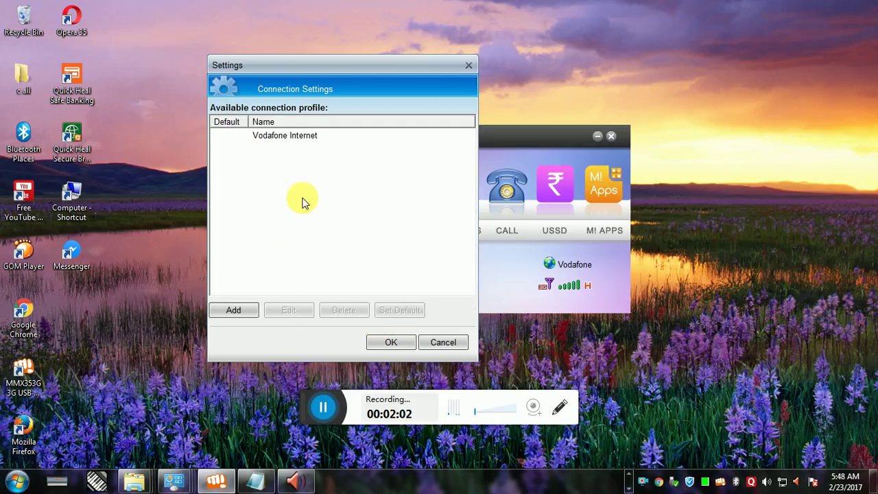
Step: Set the Vodafone Internet profile as the default connection and save the connection settings
left_click(287, 138)
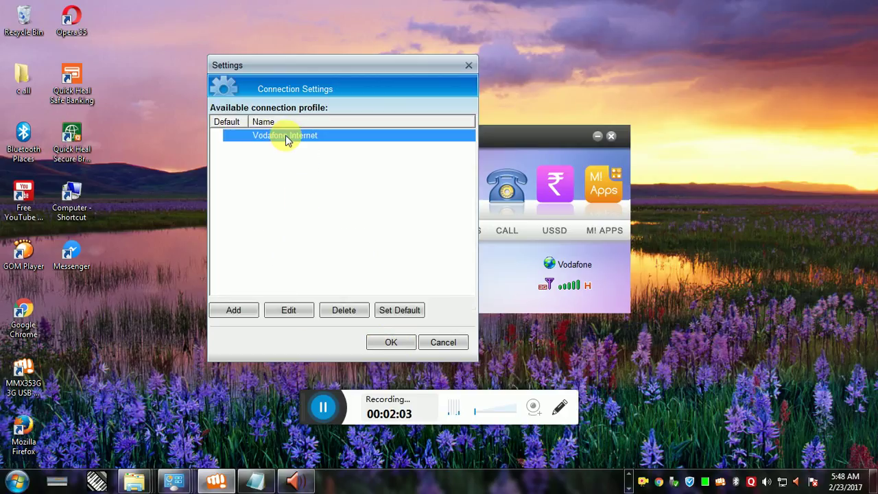
left_click(404, 312)
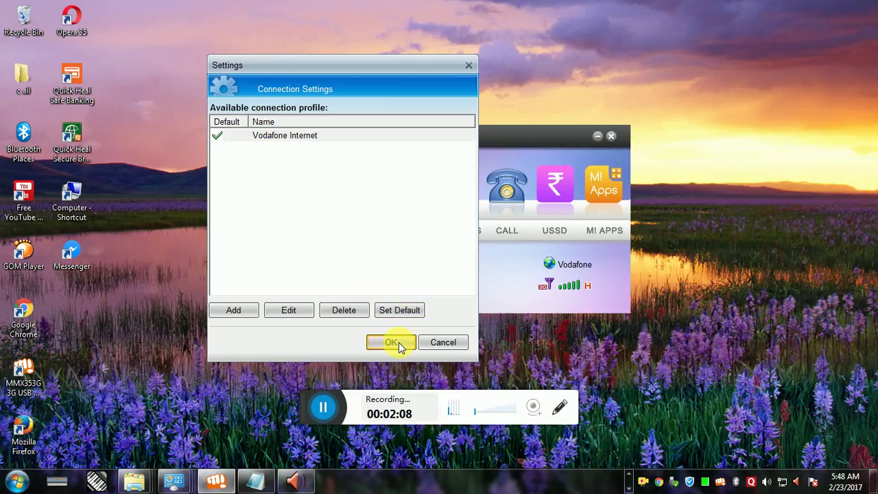
left_click(392, 342)
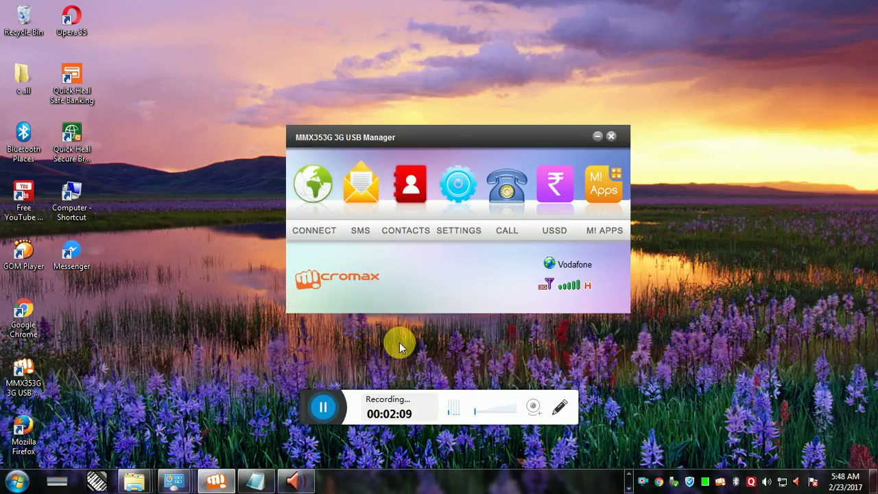
Step: Connect the modem to the internet with the default profile and expand the connection statistics
left_click(312, 192)
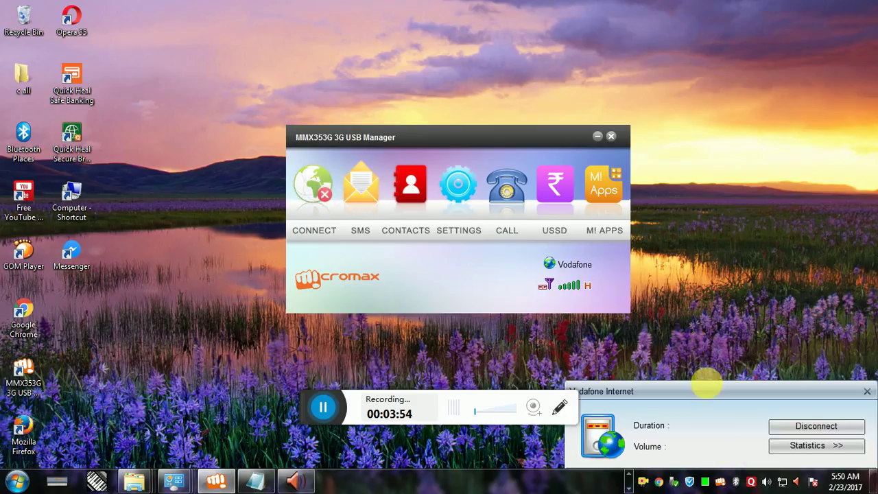
left_click(802, 454)
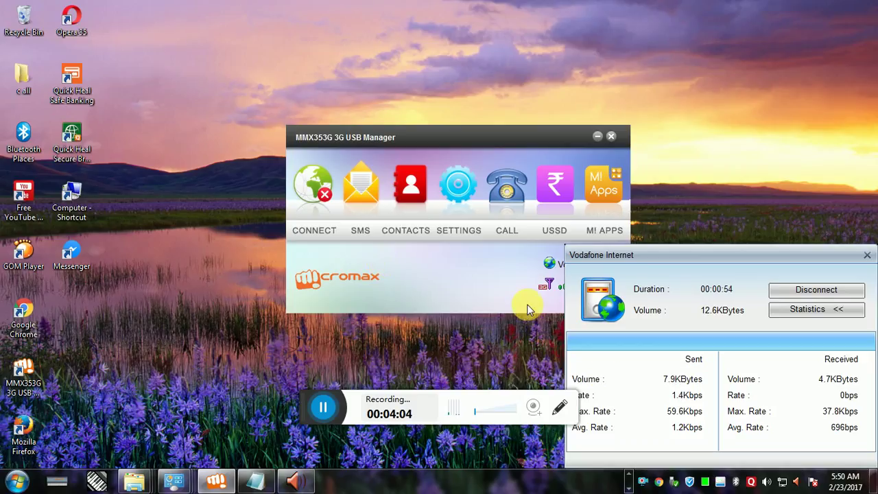
left_click(630, 474)
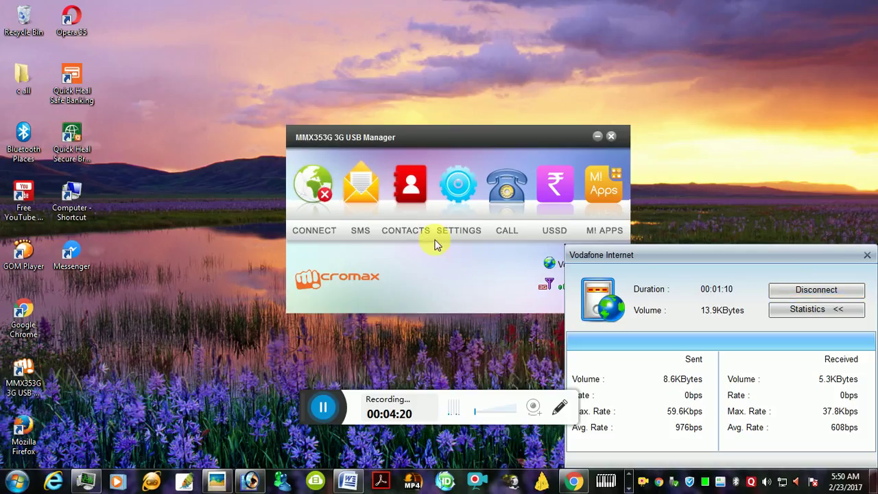
Step: Disconnect the active Vodafone Internet connection from the USB manager's main window
left_click(310, 199)
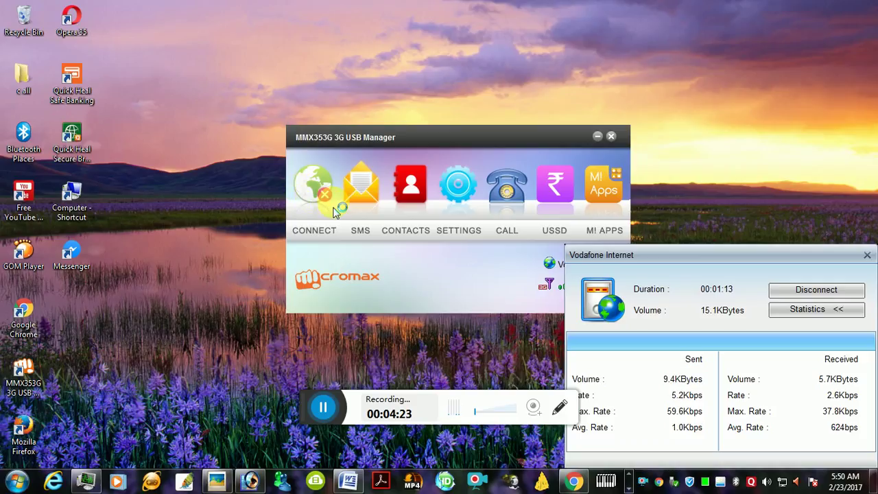
left_click(320, 196)
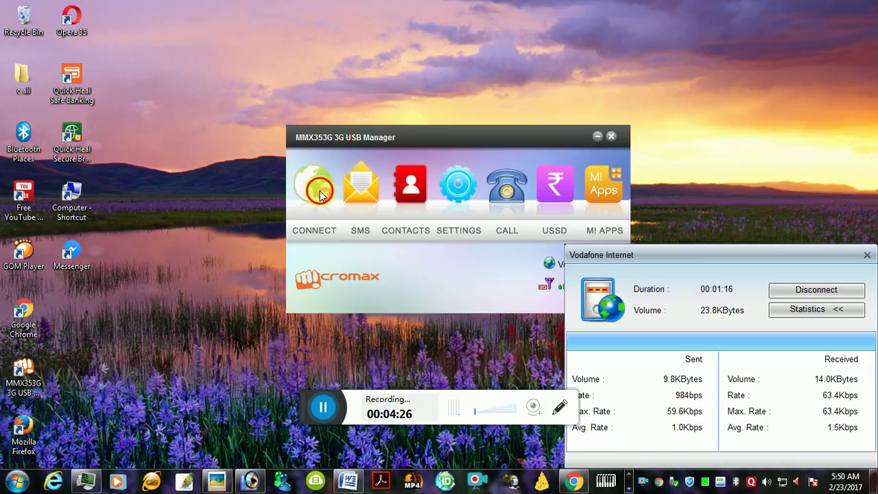